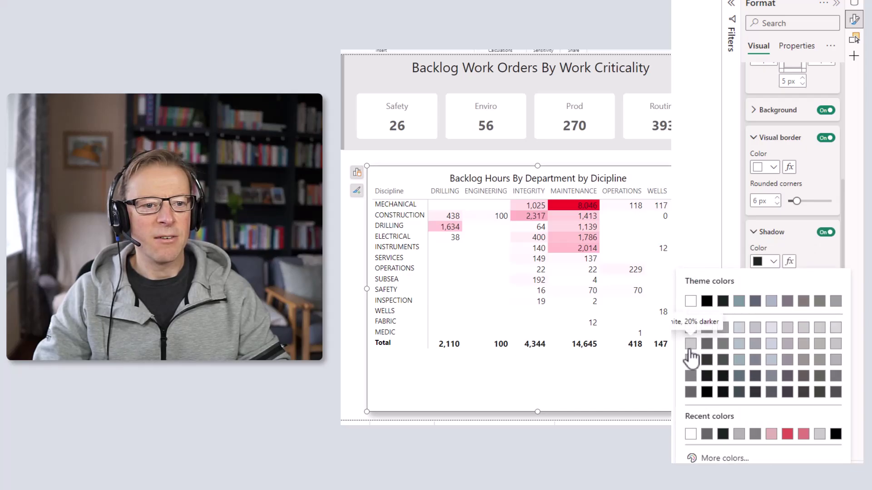
# Step: Give the matrix a dark grey outside shadow with custom position, 5 px blur and 3 px size
pyautogui.click(691, 360)
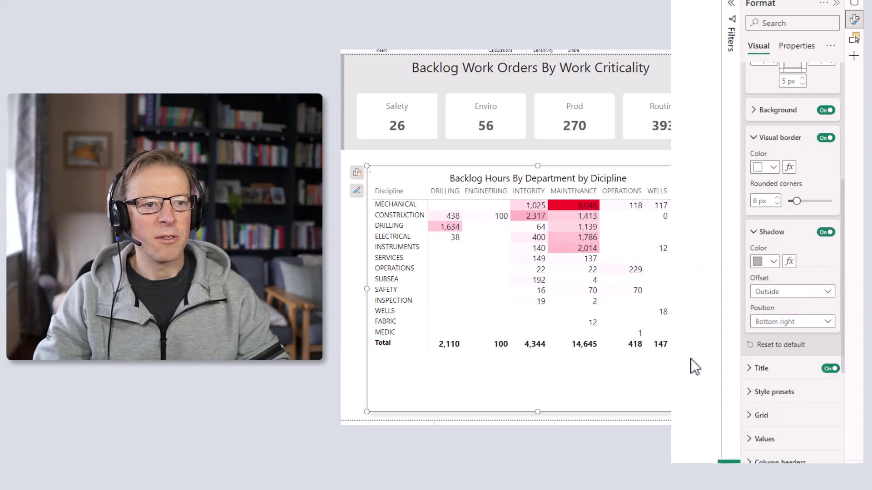
pyautogui.click(773, 264)
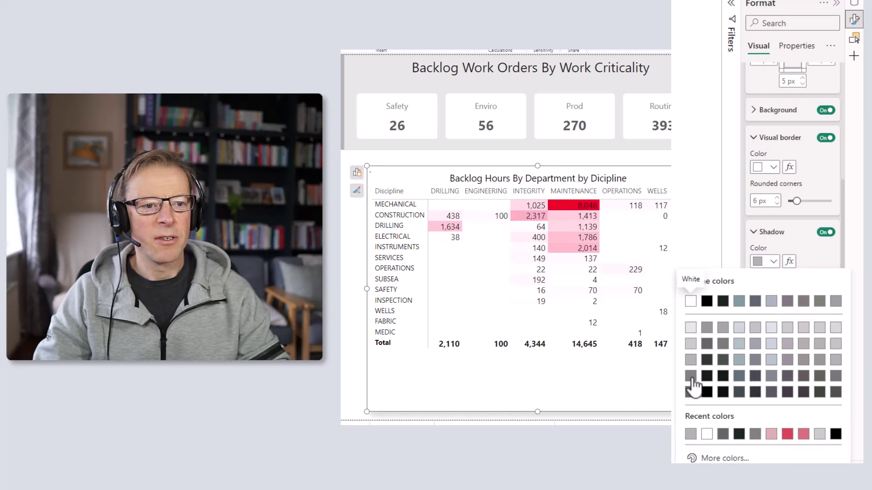
pyautogui.click(691, 378)
pyautogui.click(767, 295)
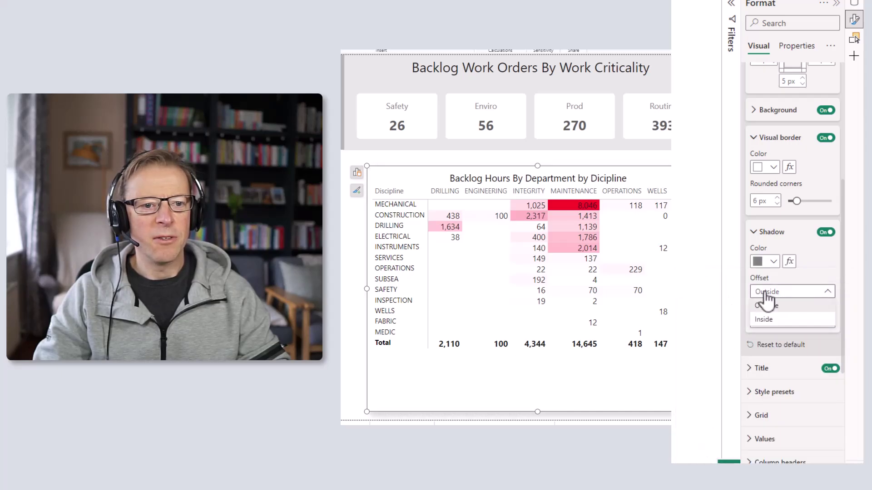
pyautogui.click(767, 305)
pyautogui.click(777, 323)
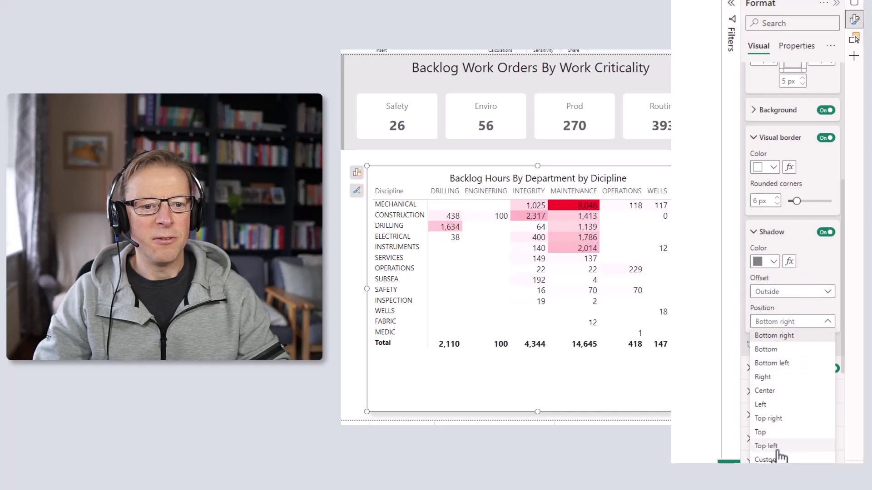
pyautogui.click(777, 459)
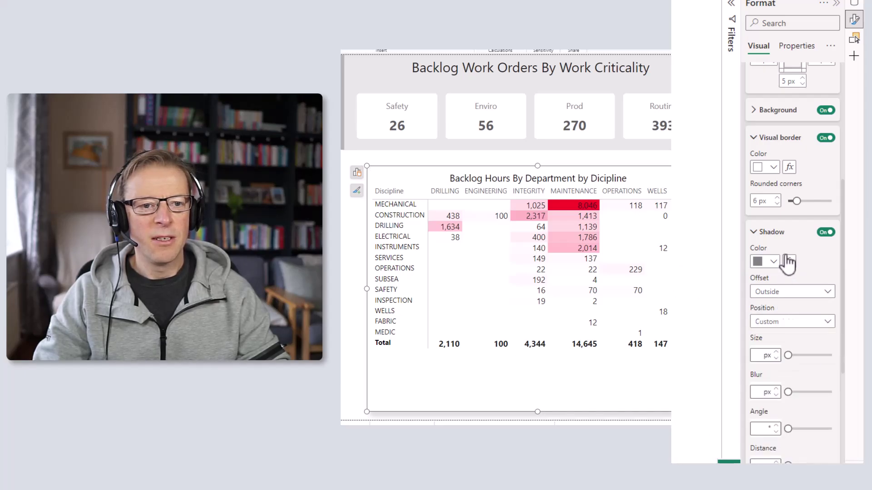
pyautogui.scroll(-5, 787, 261)
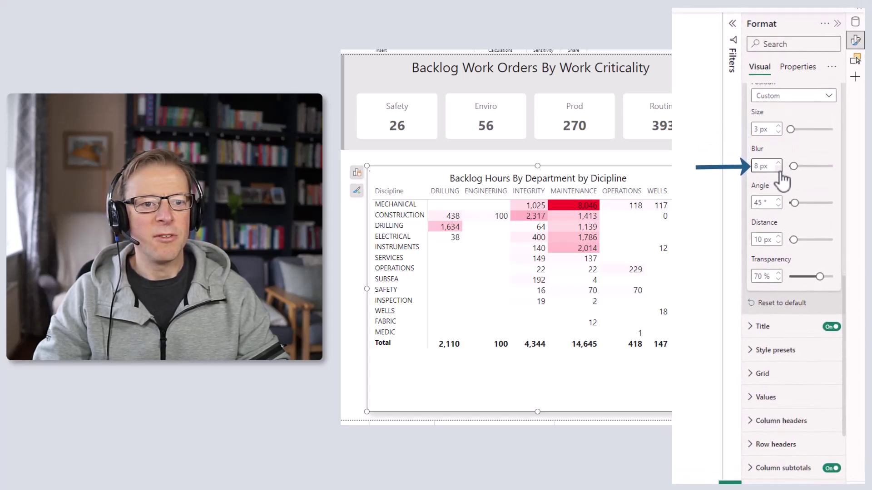
pyautogui.click(778, 169)
pyautogui.click(778, 169)
pyautogui.click(779, 169)
pyautogui.doubleClick(757, 240)
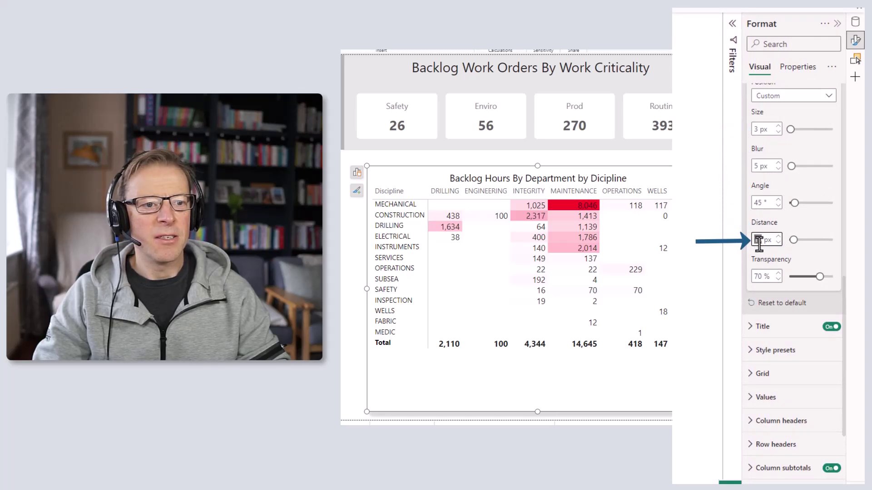
pyautogui.press('Escape')
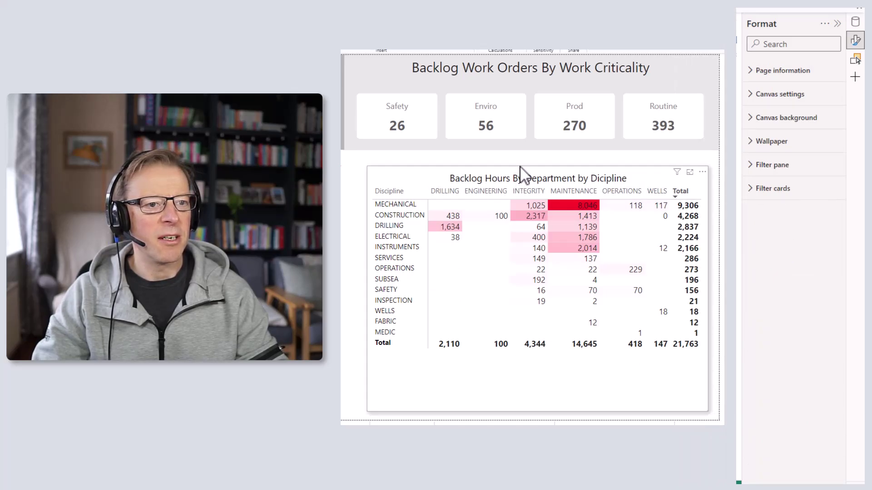
# Step: Nudge the matrix up-left and switch on its title subtitle and divider
pyautogui.moveTo(519, 171); pyautogui.dragTo(493, 163)
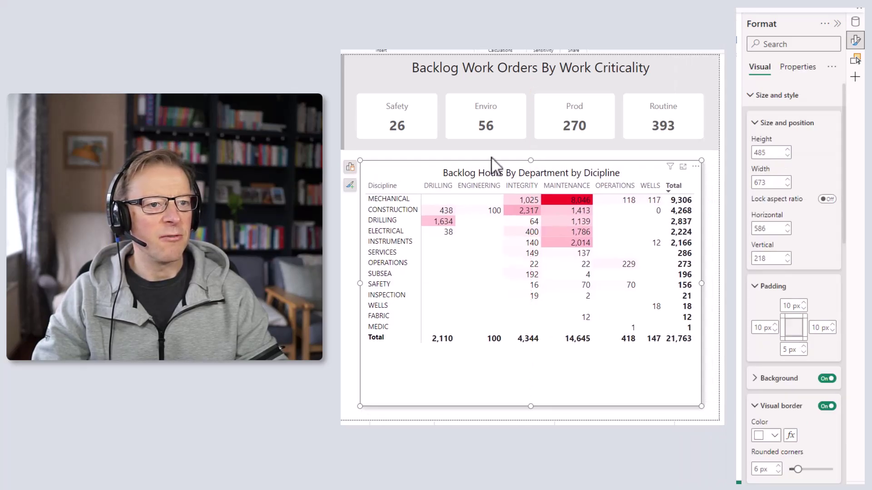
pyautogui.press('Escape')
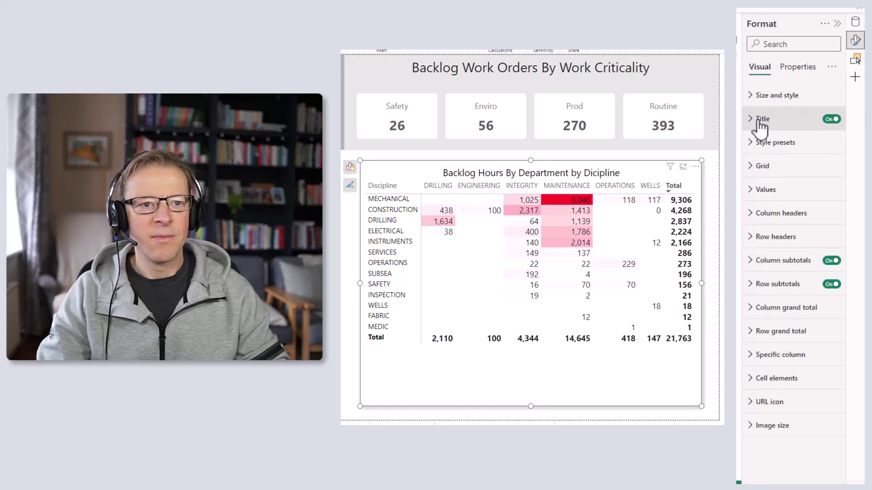
pyautogui.click(756, 119)
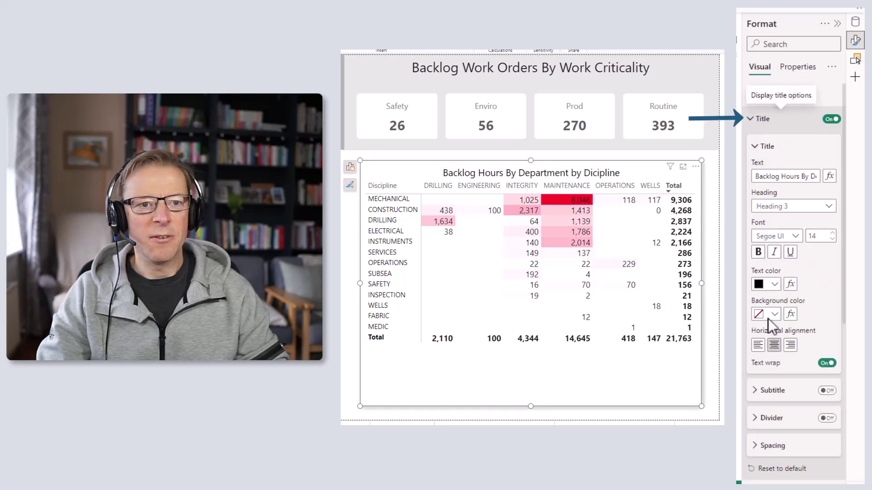
pyautogui.click(826, 392)
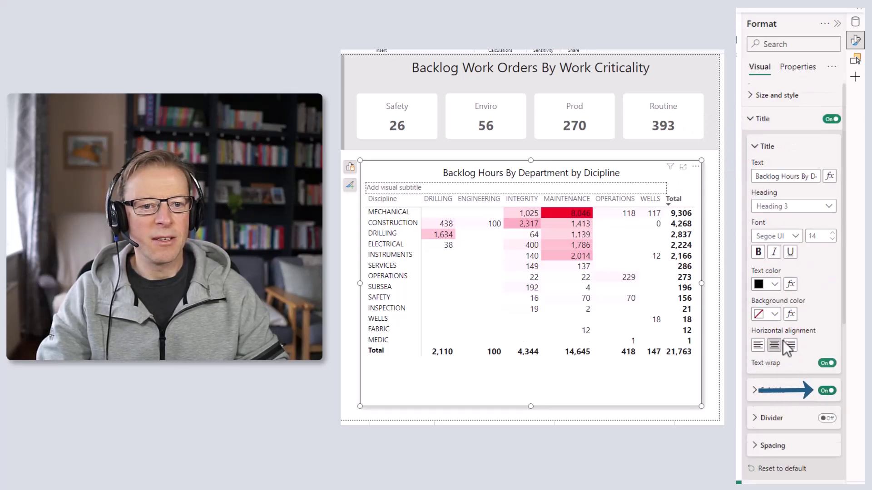
pyautogui.scroll(-5, 785, 350)
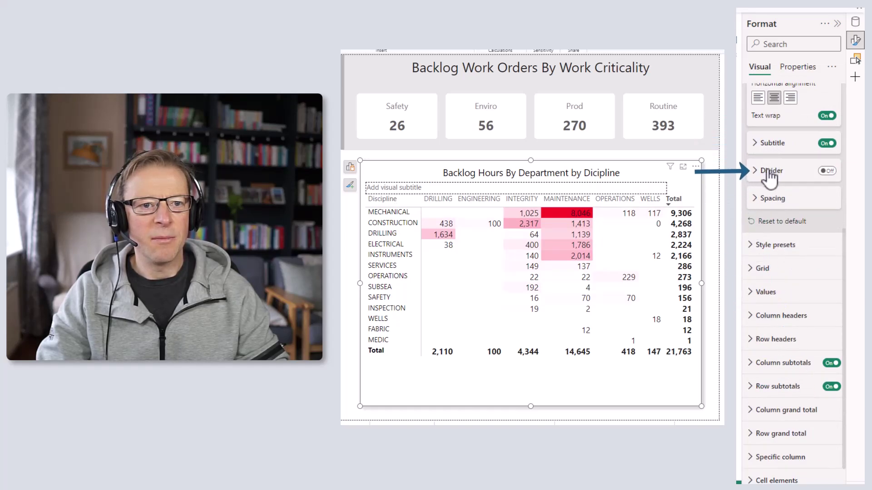
pyautogui.click(825, 172)
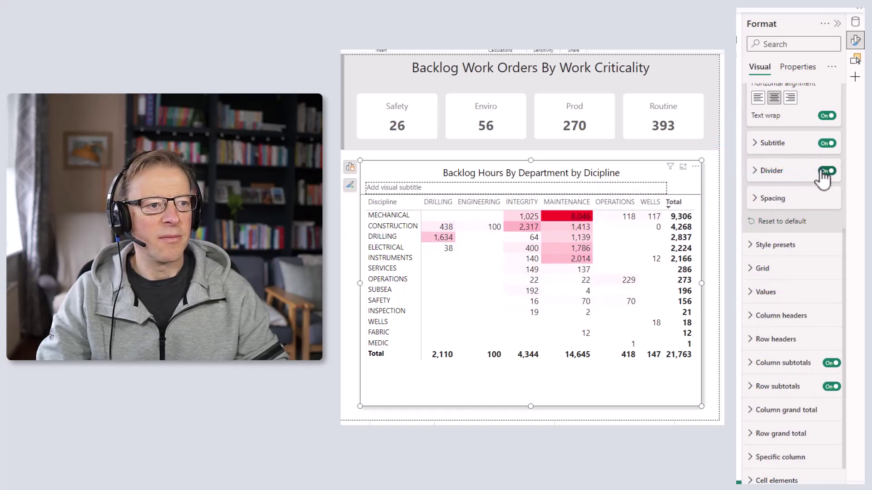
pyautogui.click(457, 175)
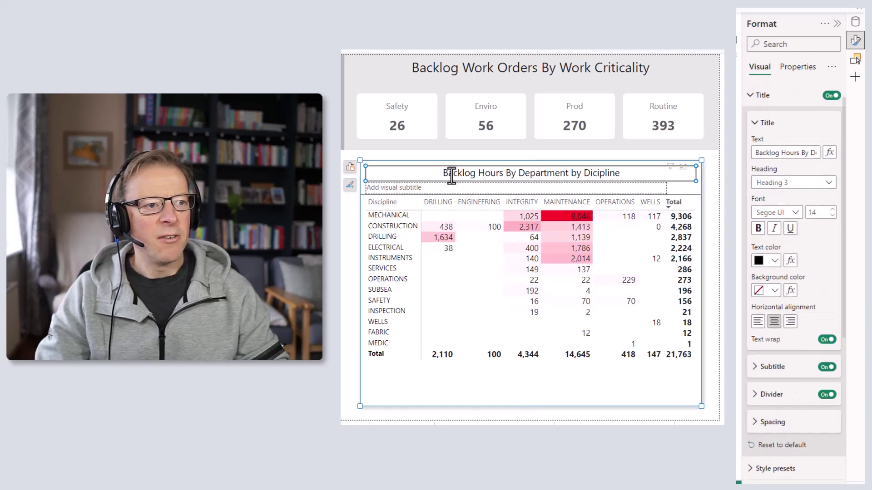
# Step: Replace the matrix title with 'Which Departments and Disciplines Need Support To Reduce Backlog?'
pyautogui.tripleClick(449, 175)
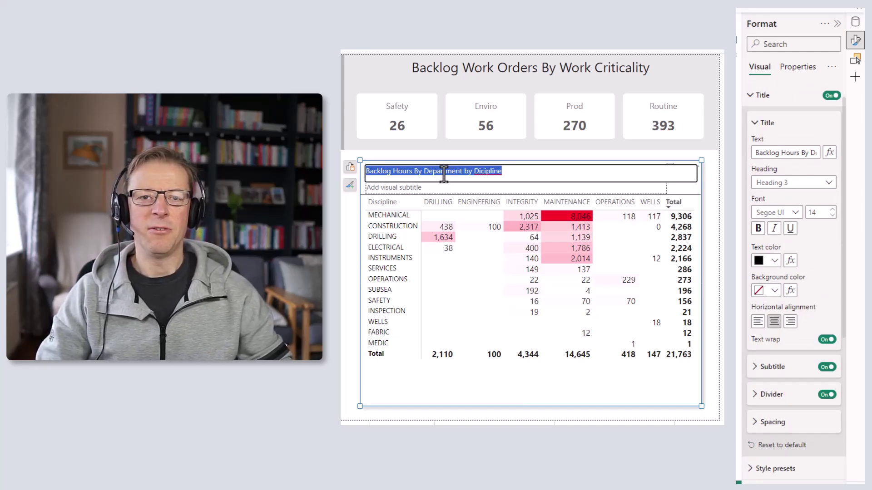
pyautogui.write('Which Departments and Disciplines Need Support To Reduce Backlog?')
pyautogui.press('Escape')
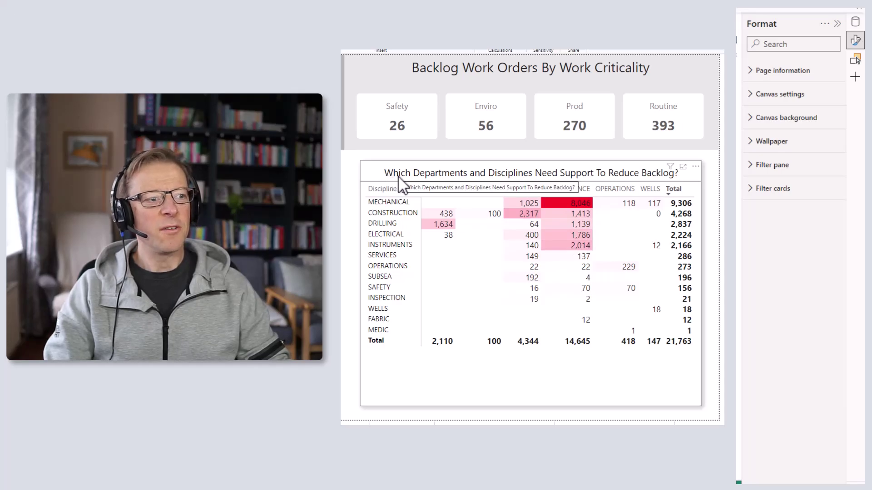
pyautogui.click(543, 187)
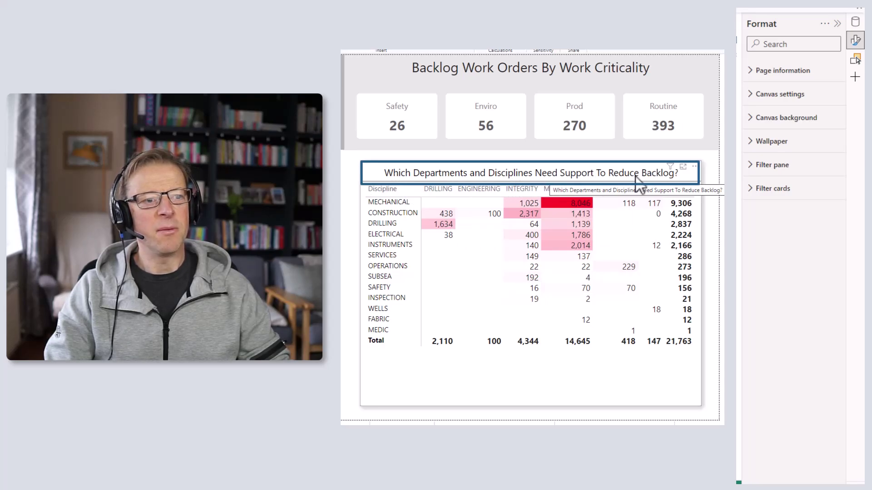
pyautogui.click(579, 200)
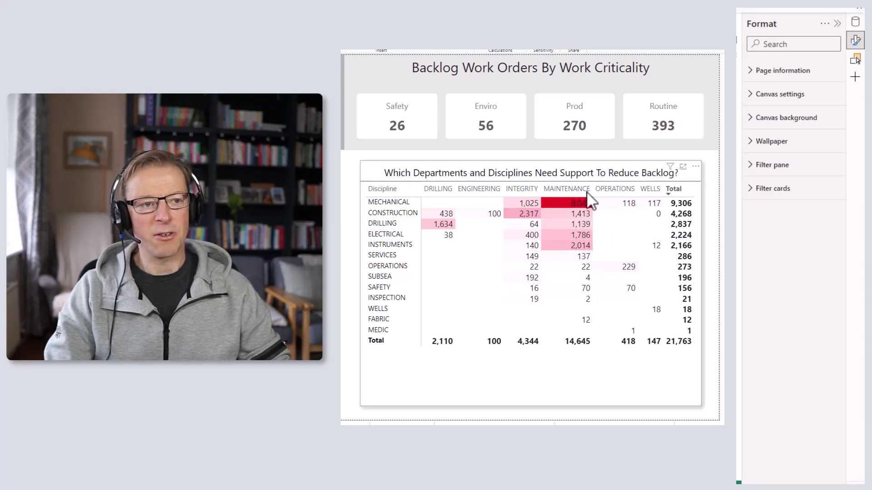
pyautogui.click(609, 172)
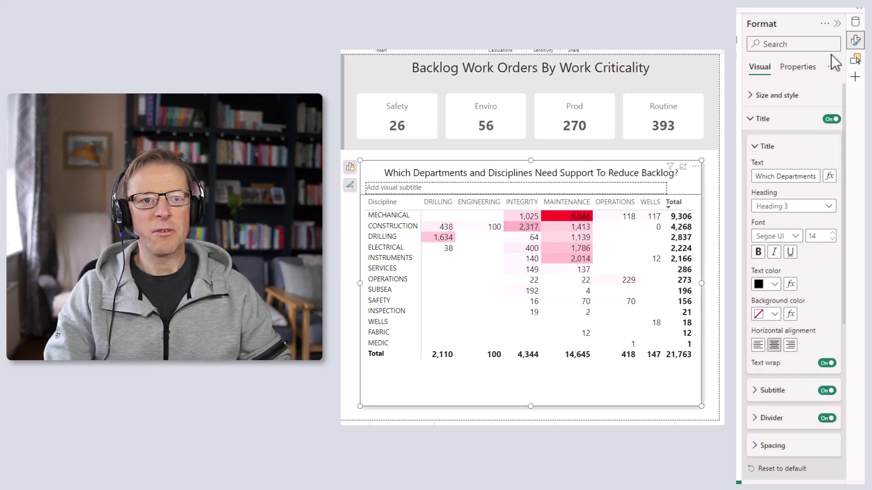
# Step: Enter 'Backlog Hours By Department and Discipline' as the matrix subtitle
pyautogui.click(393, 187)
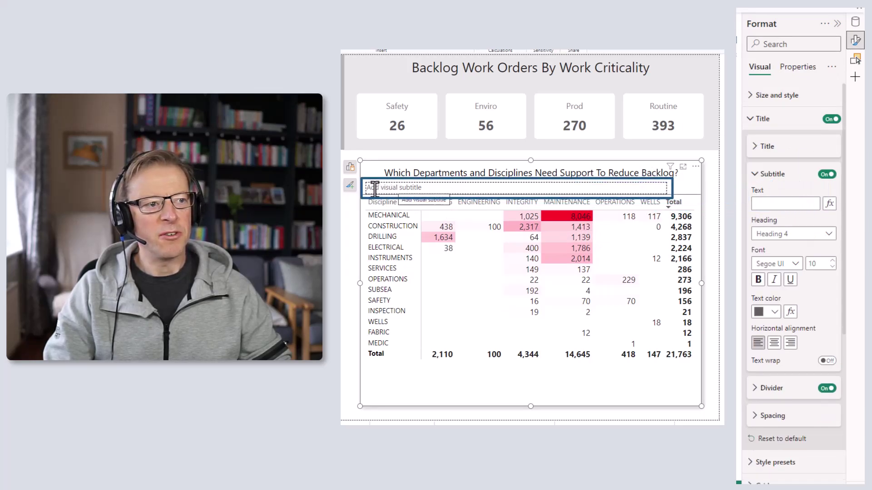
pyautogui.click(428, 187)
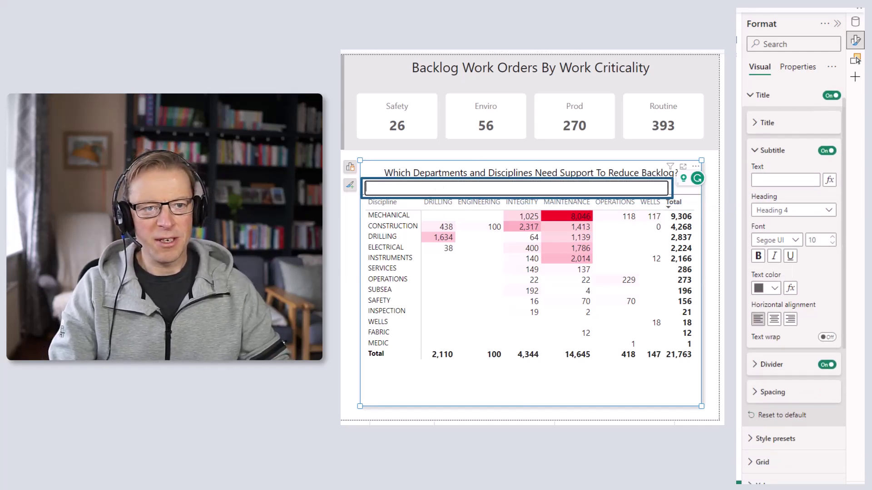
pyautogui.click(797, 180)
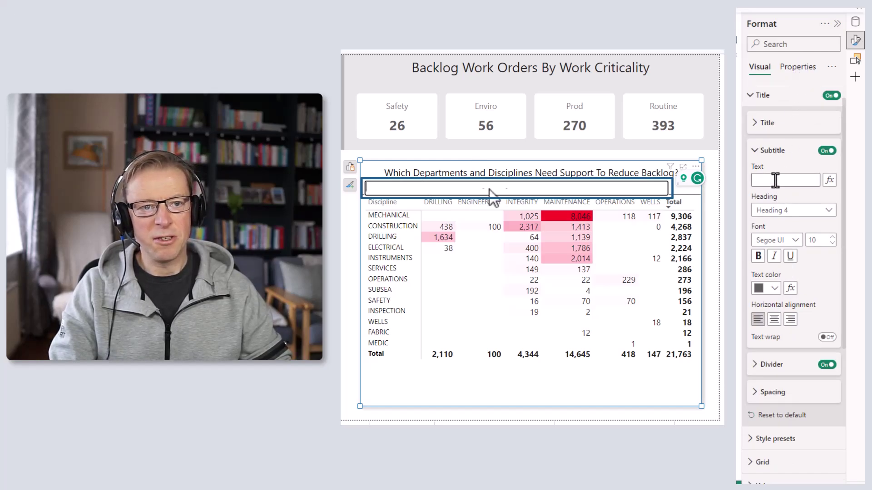
pyautogui.press('Escape')
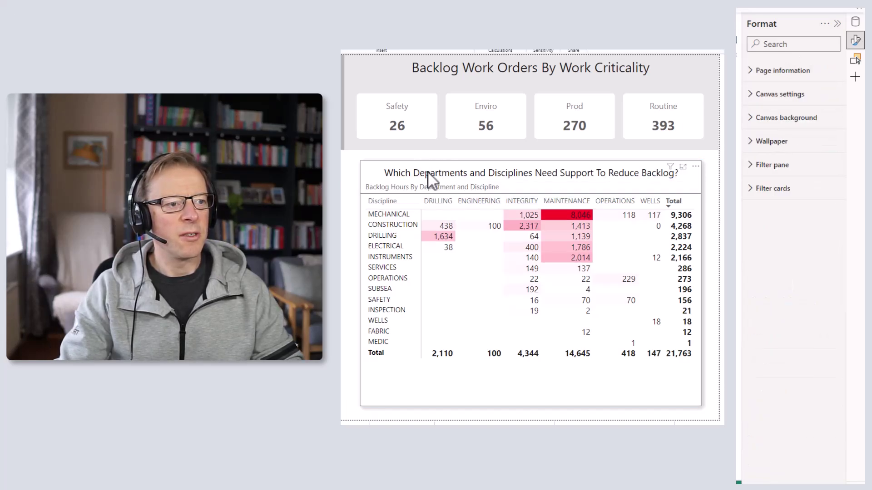
pyautogui.click(430, 180)
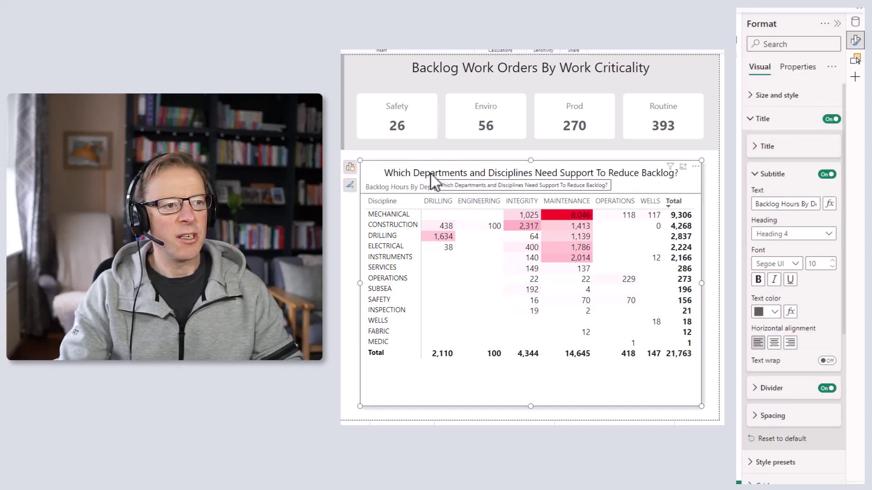
# Step: Make the question title Theme color 1, left-aligned, bold, at font size 12
pyautogui.doubleClick(431, 172)
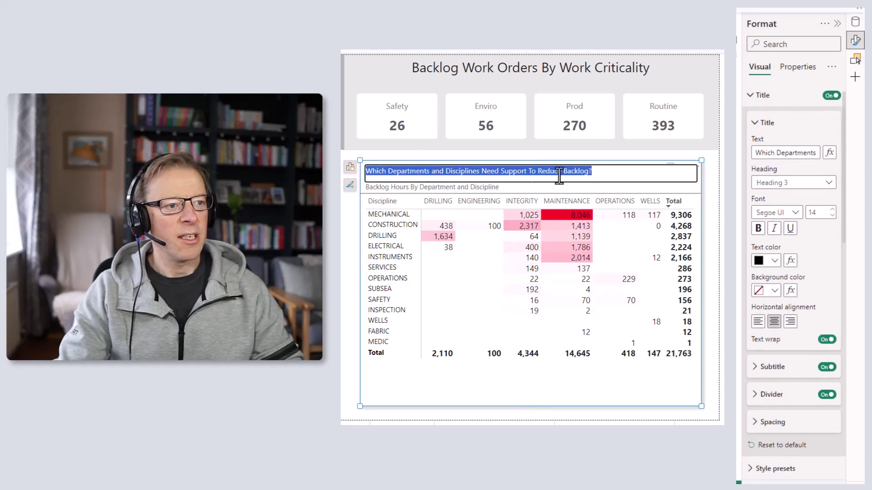
pyautogui.click(773, 261)
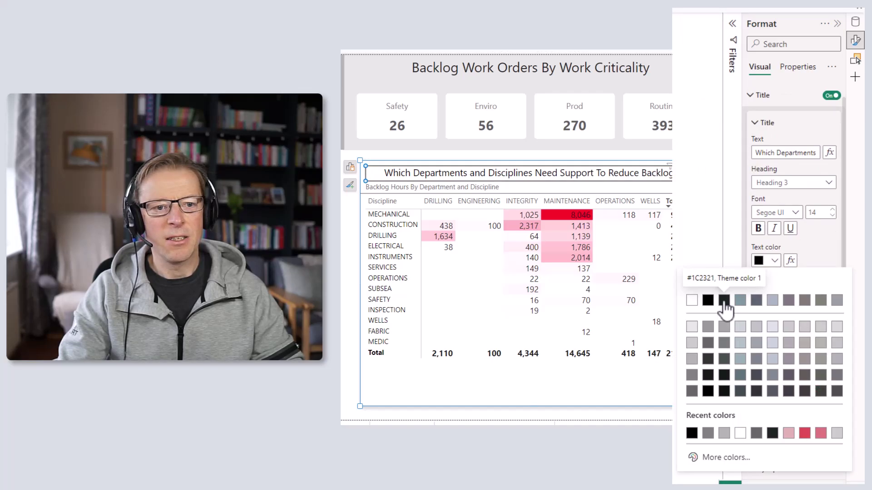
pyautogui.click(725, 301)
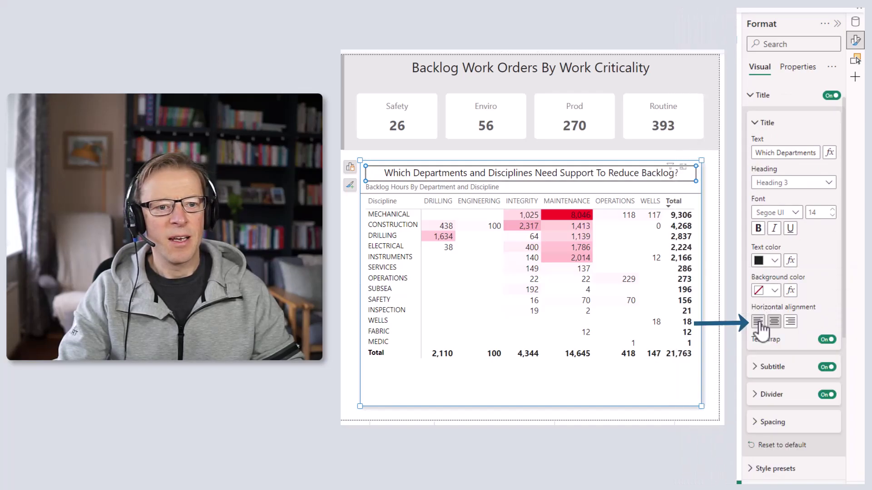
pyautogui.click(757, 322)
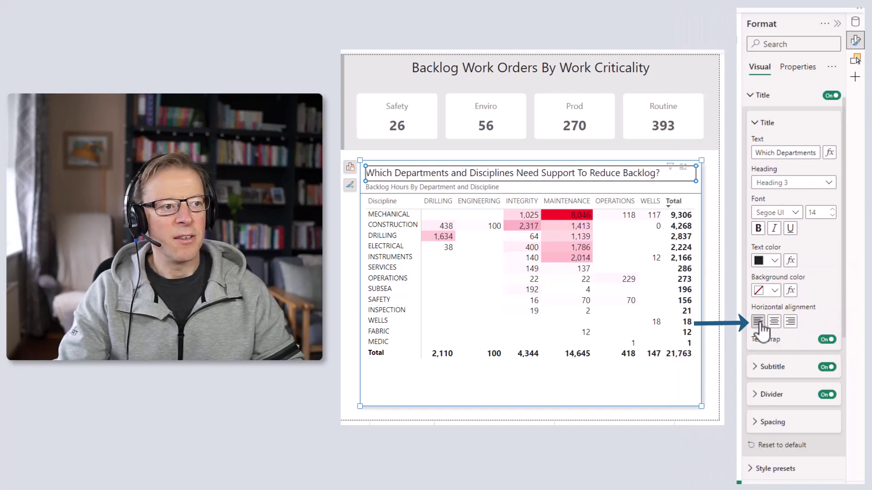
pyautogui.click(832, 215)
pyautogui.click(833, 215)
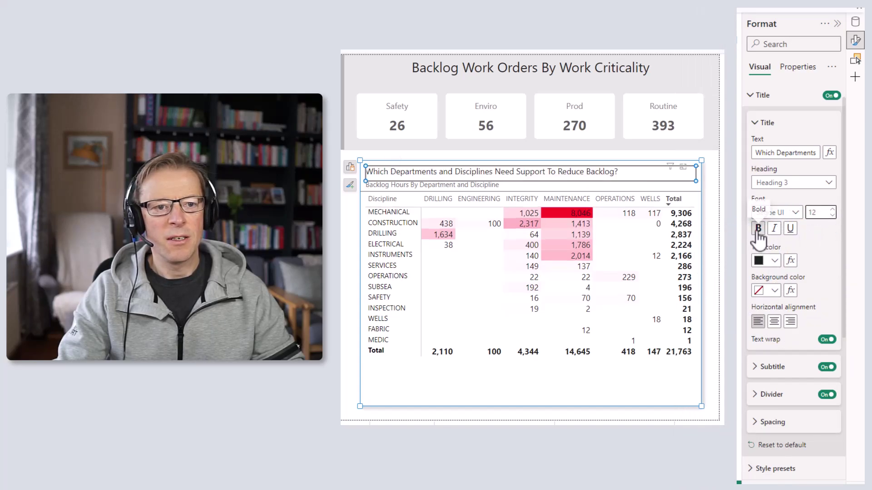
pyautogui.click(757, 228)
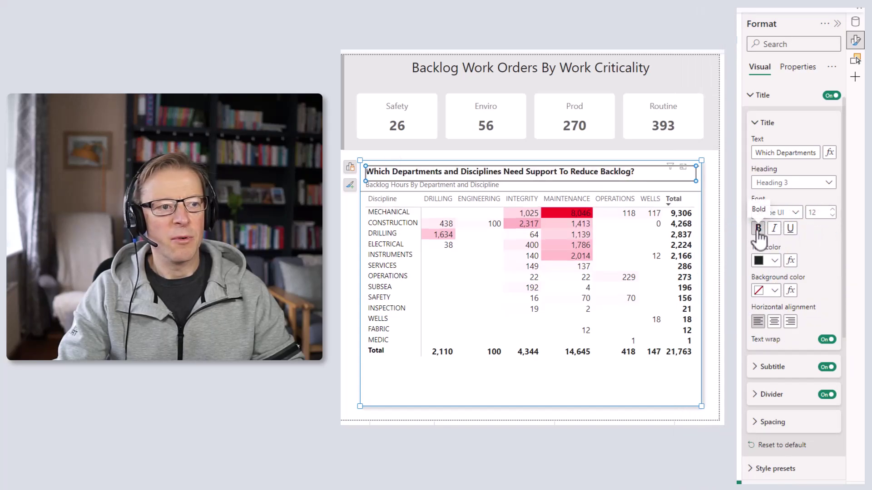
# Step: Make the subtitle text bold and set its colour to hex #666666
pyautogui.doubleClick(394, 187)
pyautogui.click(517, 185)
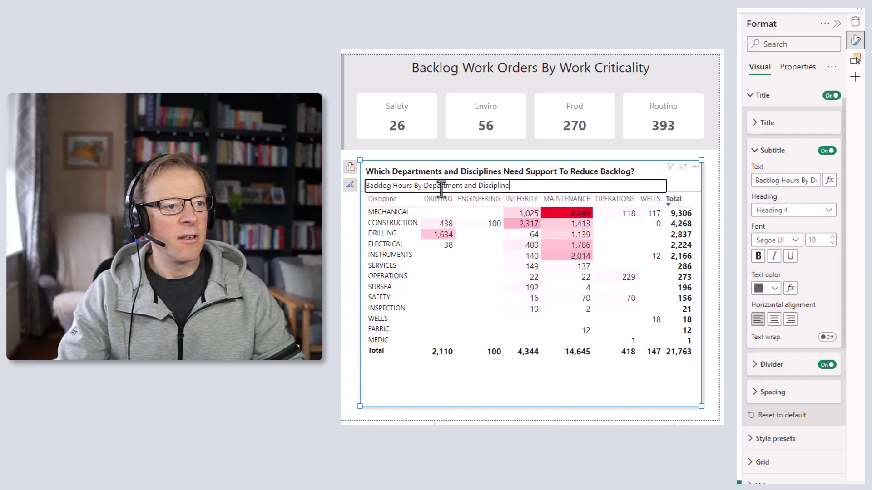
pyautogui.hotkey('ctrl', 'a')
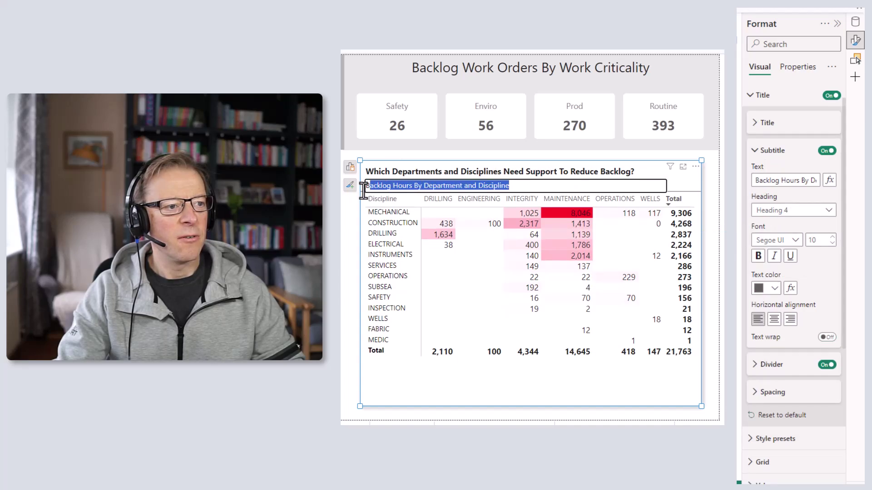
pyautogui.click(774, 287)
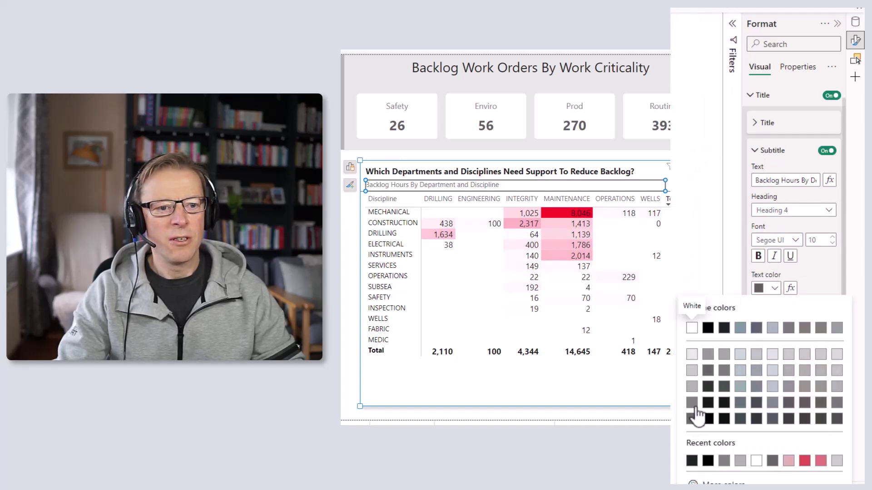
pyautogui.click(694, 384)
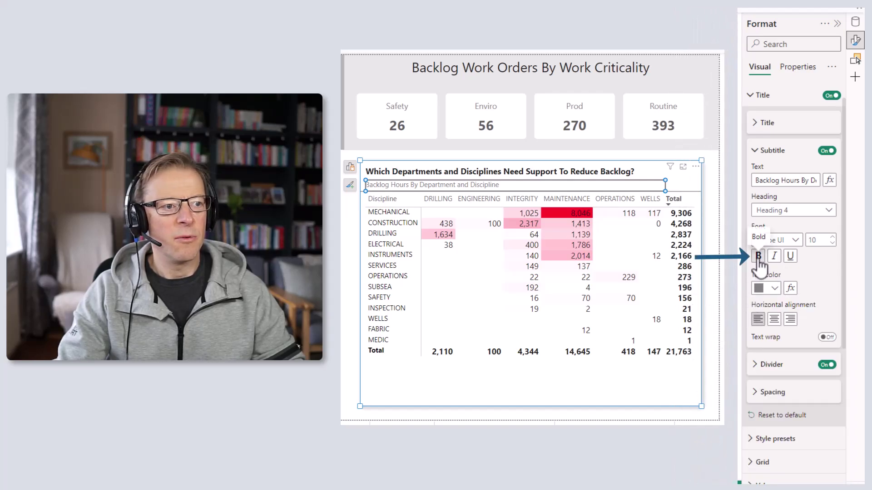
pyautogui.click(758, 257)
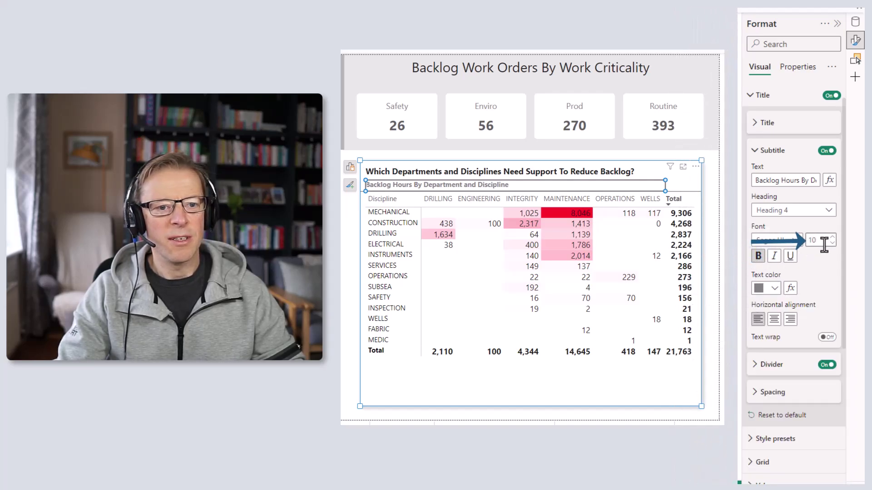
pyautogui.click(775, 288)
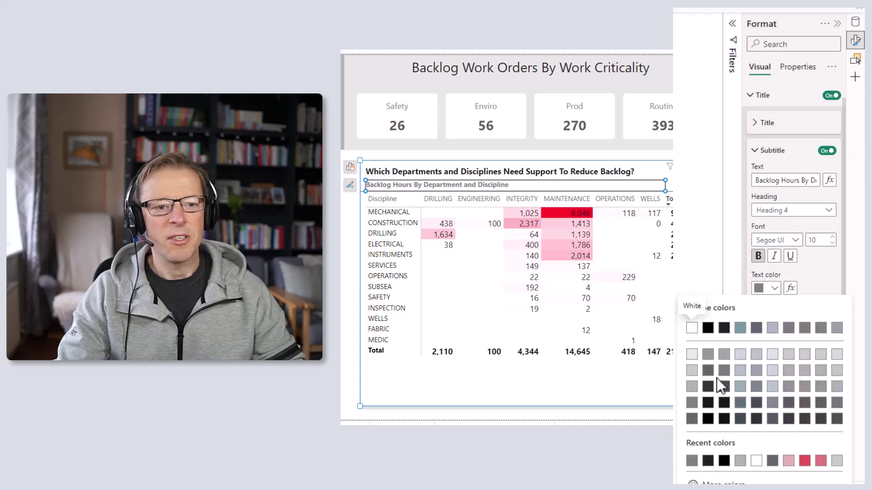
pyautogui.click(722, 483)
pyautogui.click(722, 475)
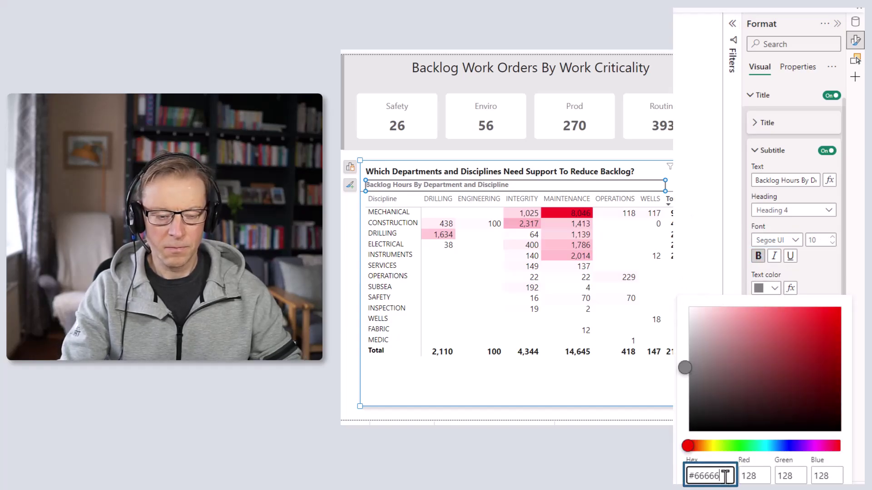
pyautogui.press('Escape')
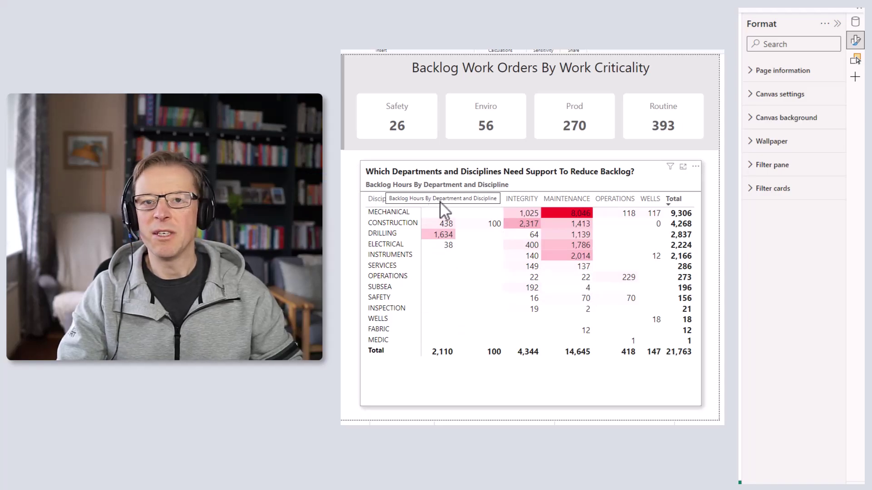
# Step: Colour the matrix divider grey #666666 and stop it ignoring the visual's padding
pyautogui.click(430, 188)
pyautogui.scroll(-4, 768, 205)
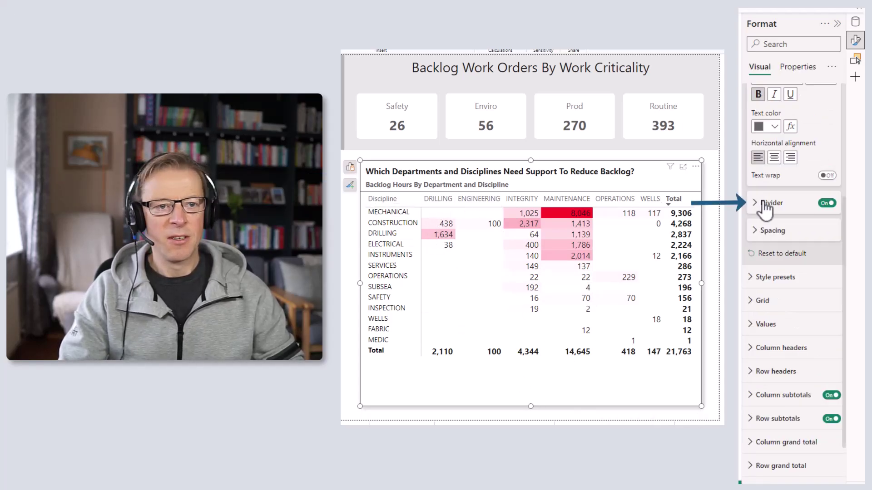
pyautogui.click(771, 203)
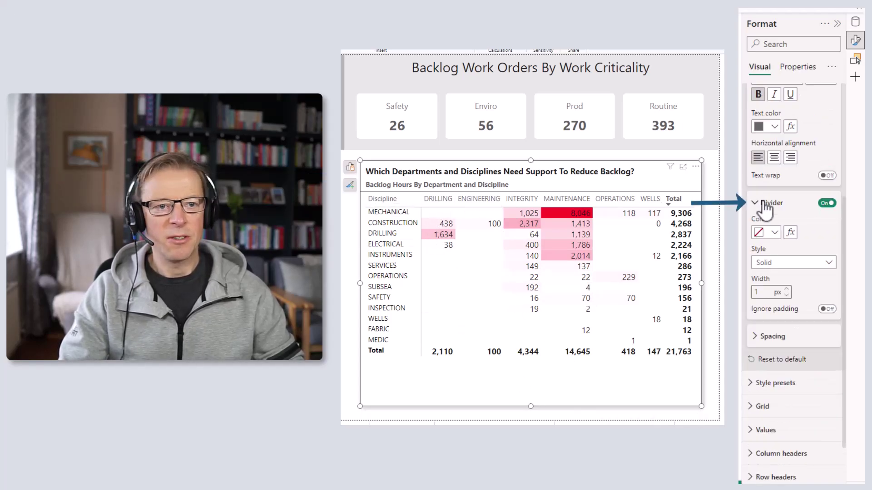
pyautogui.click(775, 233)
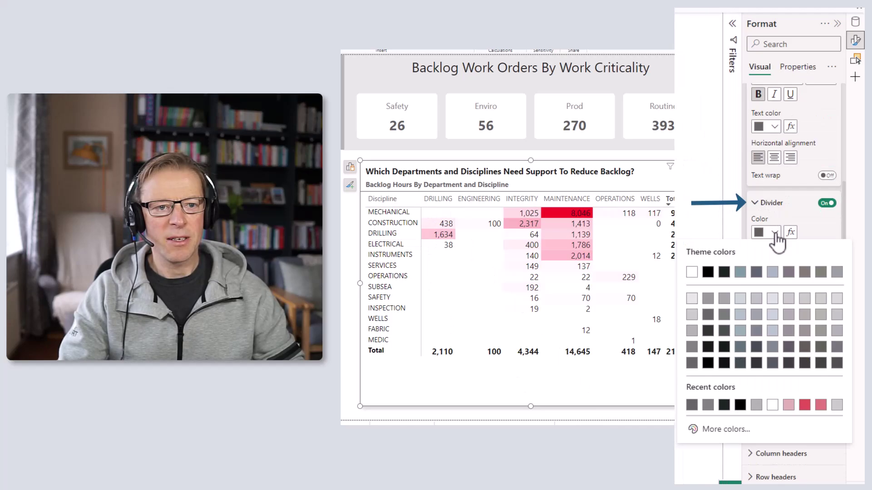
pyautogui.click(692, 405)
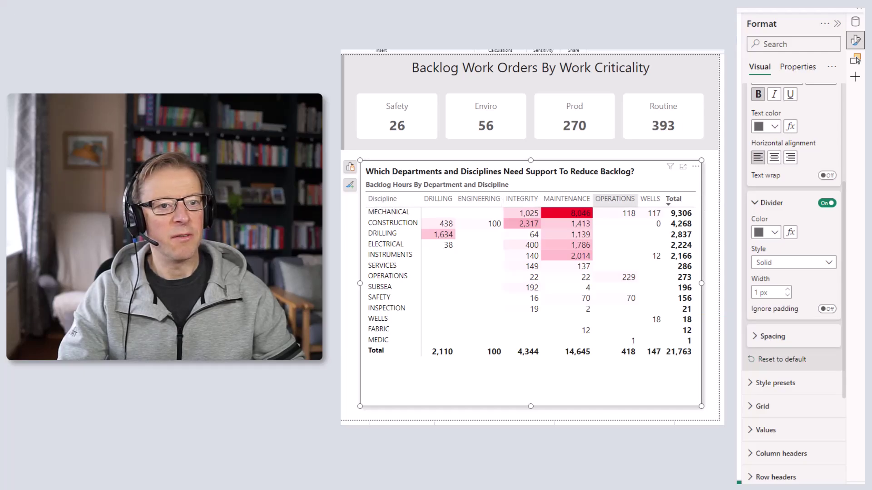
pyautogui.scroll(5, 789, 227)
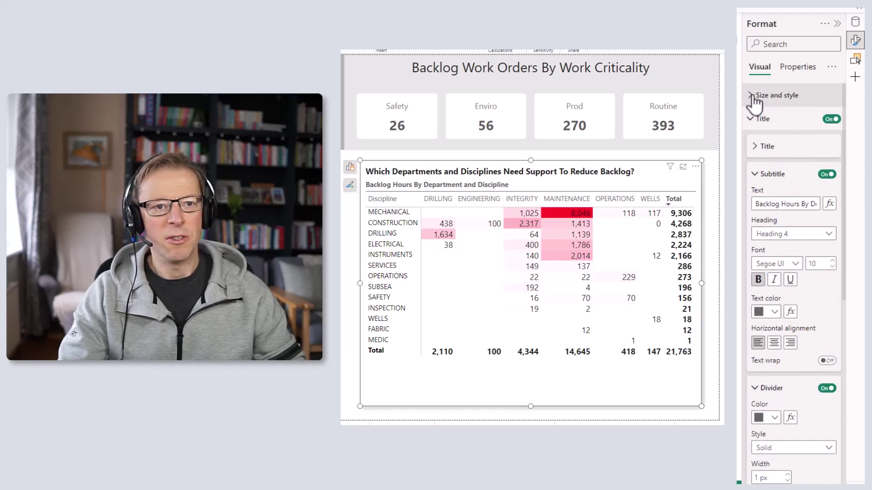
pyautogui.click(753, 98)
pyautogui.scroll(-3, 797, 291)
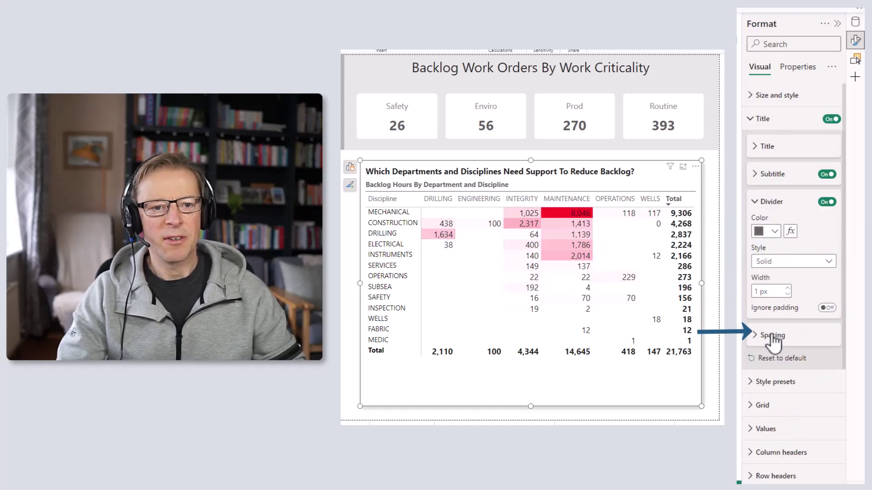
# Step: Customize the title-area spacing with 5 px below the title
pyautogui.click(771, 336)
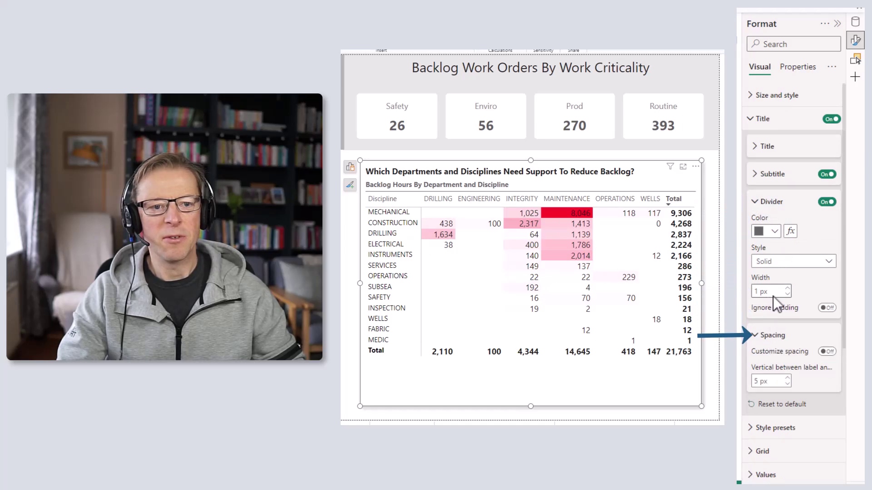
pyautogui.scroll(-3, 773, 296)
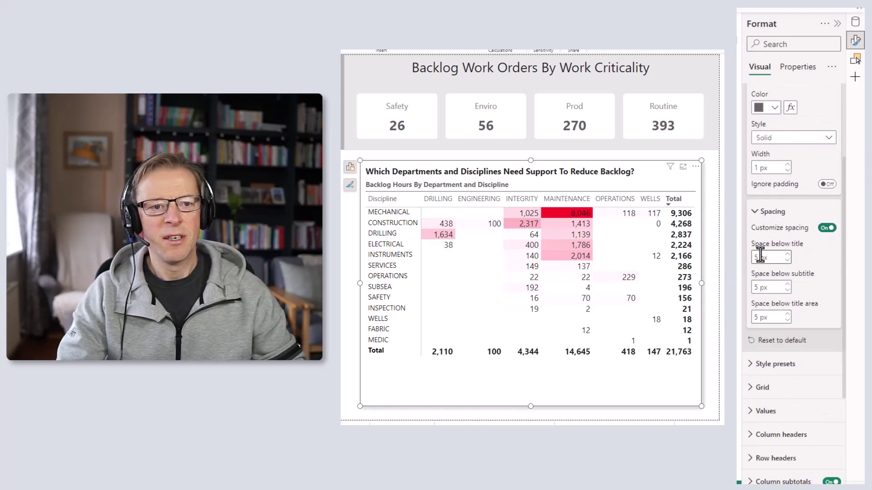
pyautogui.click(788, 255)
pyautogui.click(788, 255)
pyautogui.click(788, 255)
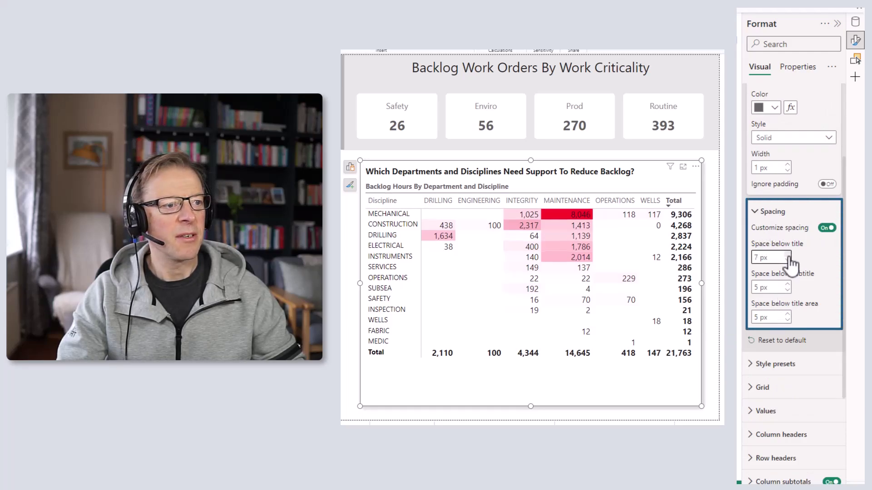
pyautogui.click(788, 260)
pyautogui.click(788, 261)
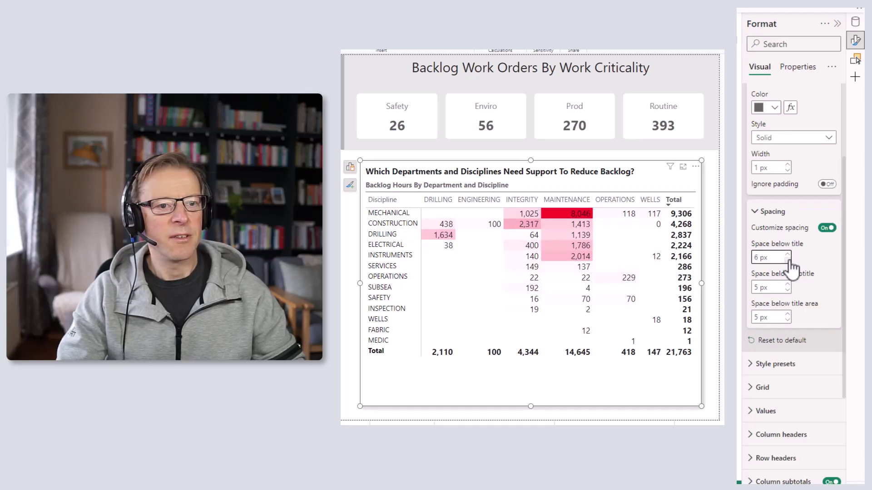
pyautogui.click(788, 260)
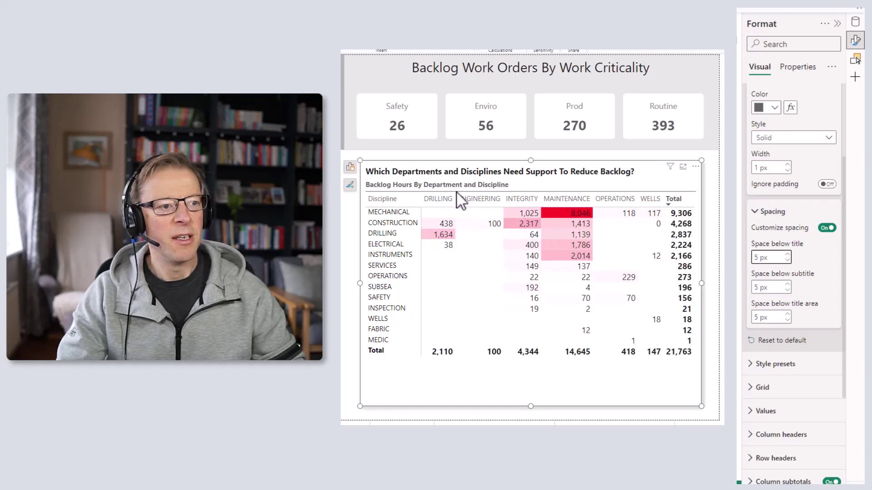
# Step: Set 10 px below the subtitle and 10 px below the title area
pyautogui.click(790, 284)
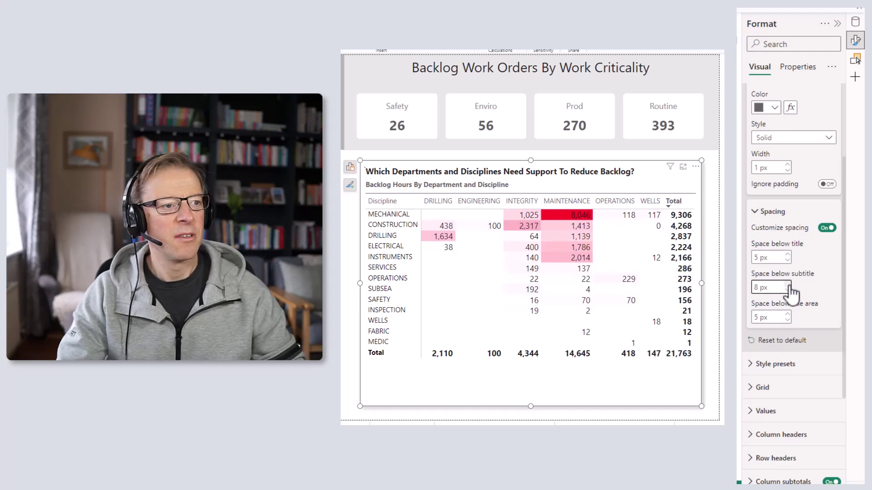
pyautogui.click(788, 284)
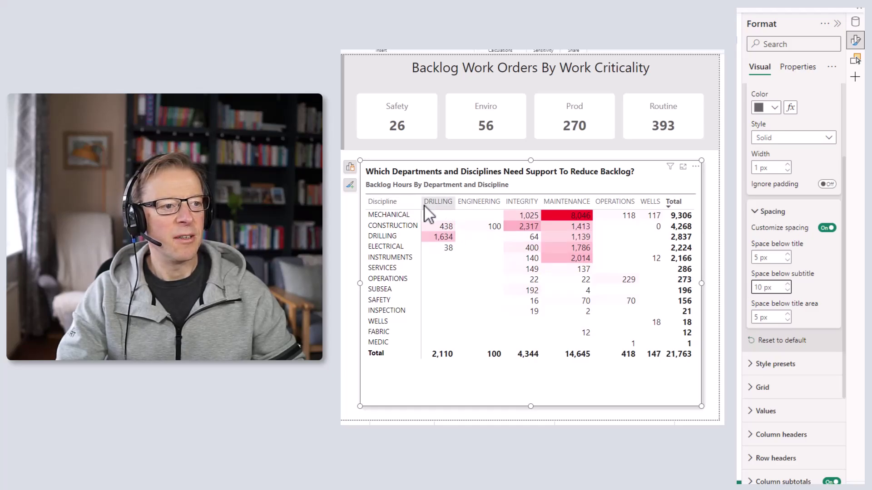
pyautogui.click(788, 315)
pyautogui.click(788, 315)
pyautogui.click(788, 315)
pyautogui.click(788, 315)
pyautogui.click(787, 315)
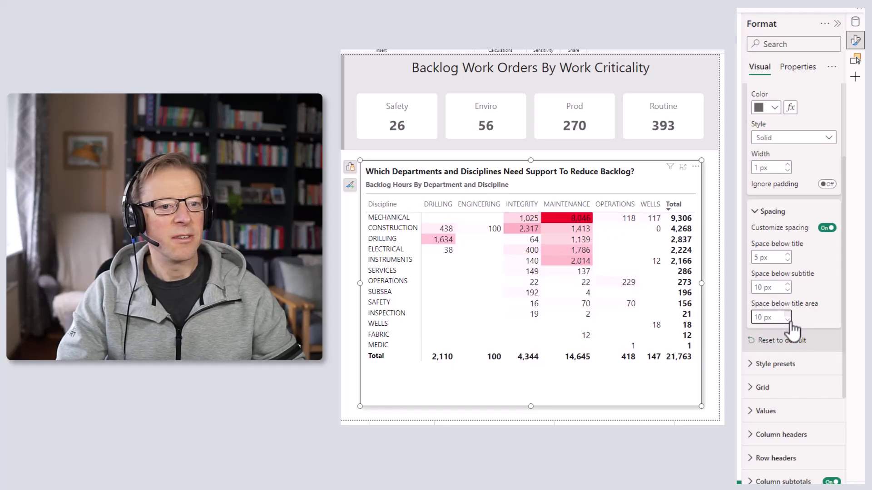
pyautogui.click(788, 320)
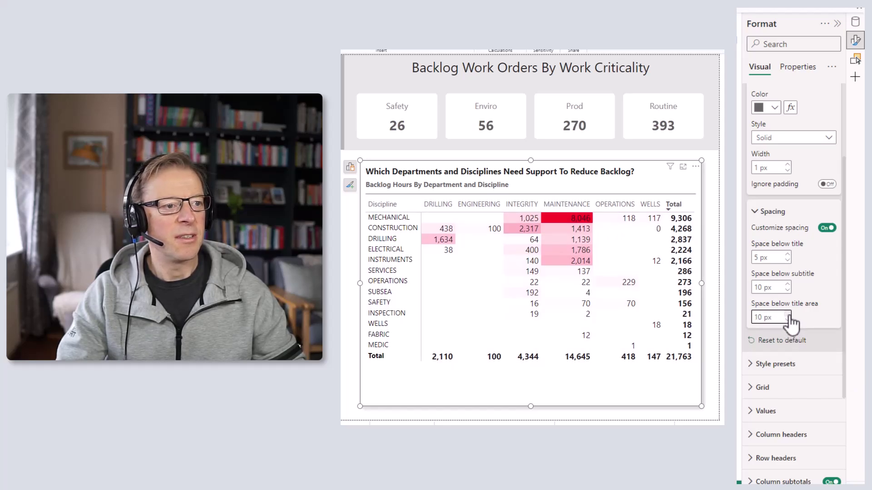
pyautogui.click(613, 157)
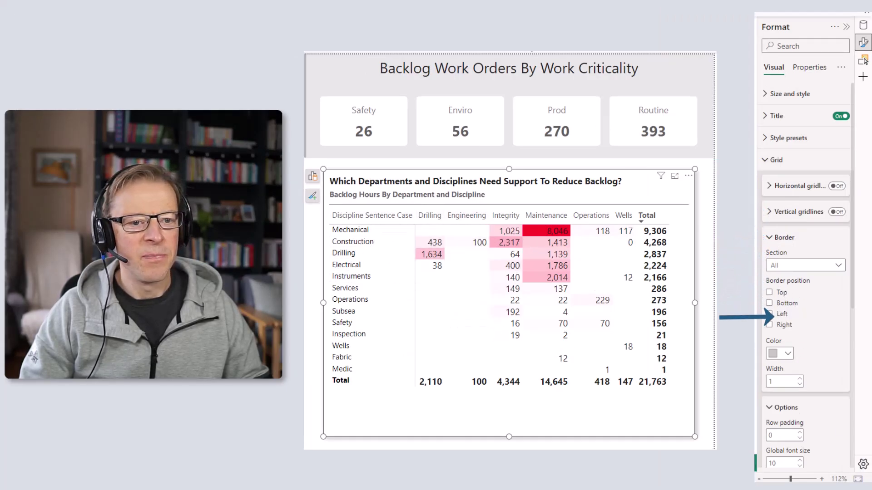
# Step: Colour the grid border grey #666666 and widen the Total column
pyautogui.click(787, 355)
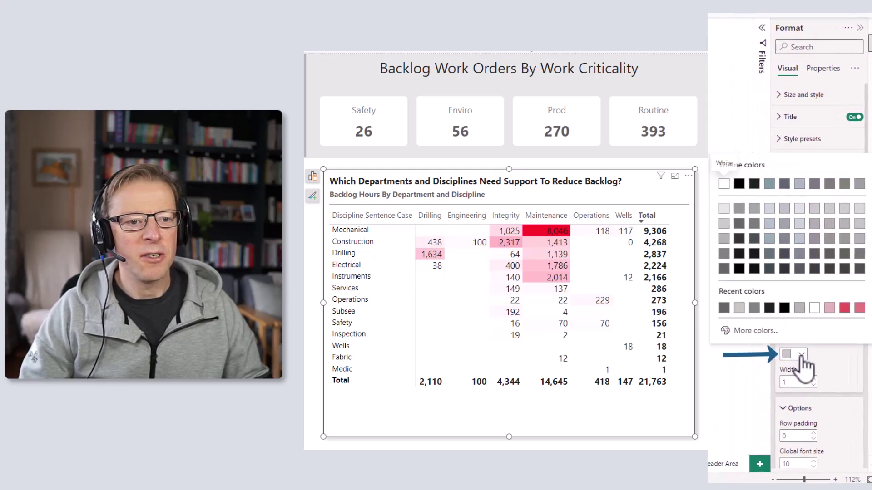
pyautogui.click(725, 309)
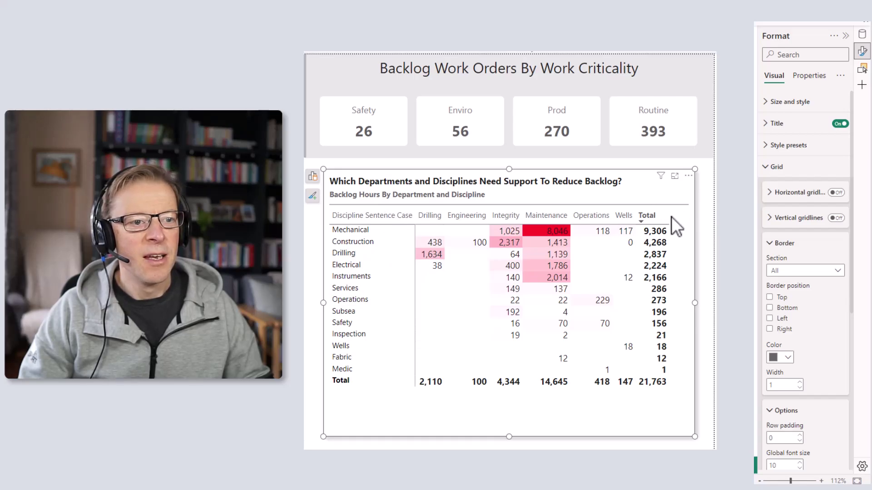
pyautogui.moveTo(671, 216); pyautogui.dragTo(688, 217)
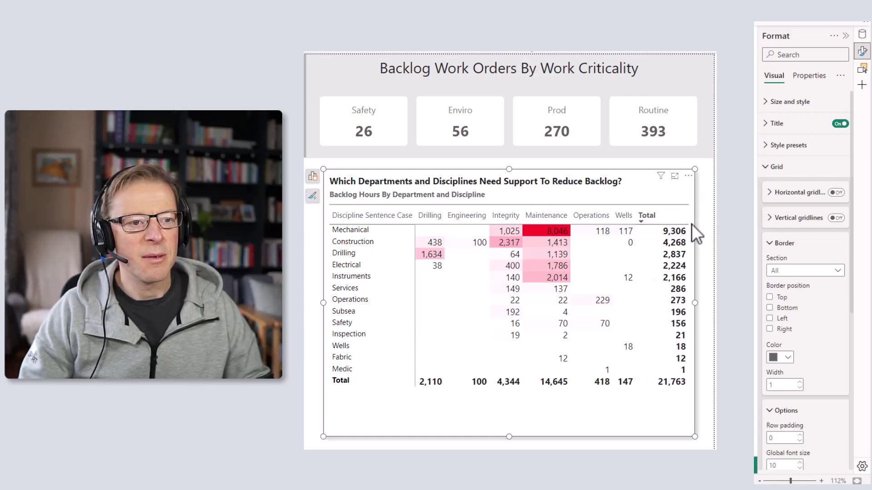